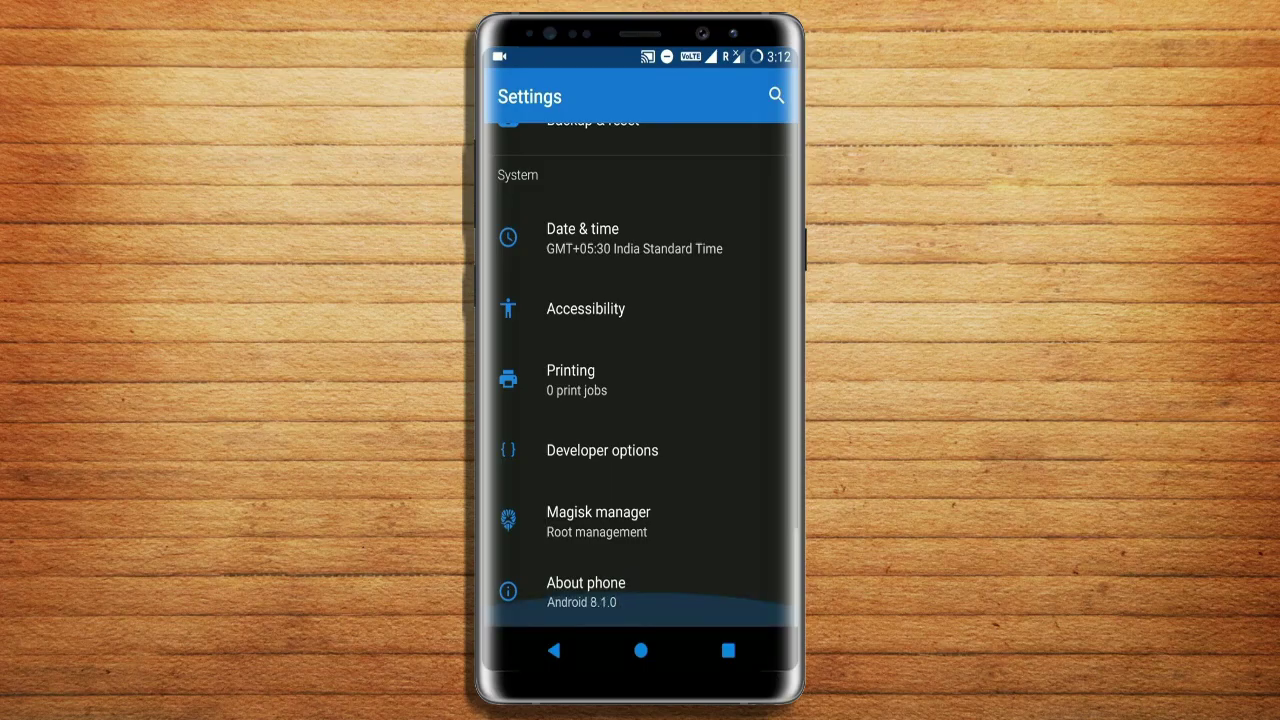
Reveal the Android Oreo version easter egg from the Settings version screen.
{"action": "left_click", "coordinate": [640, 152]}
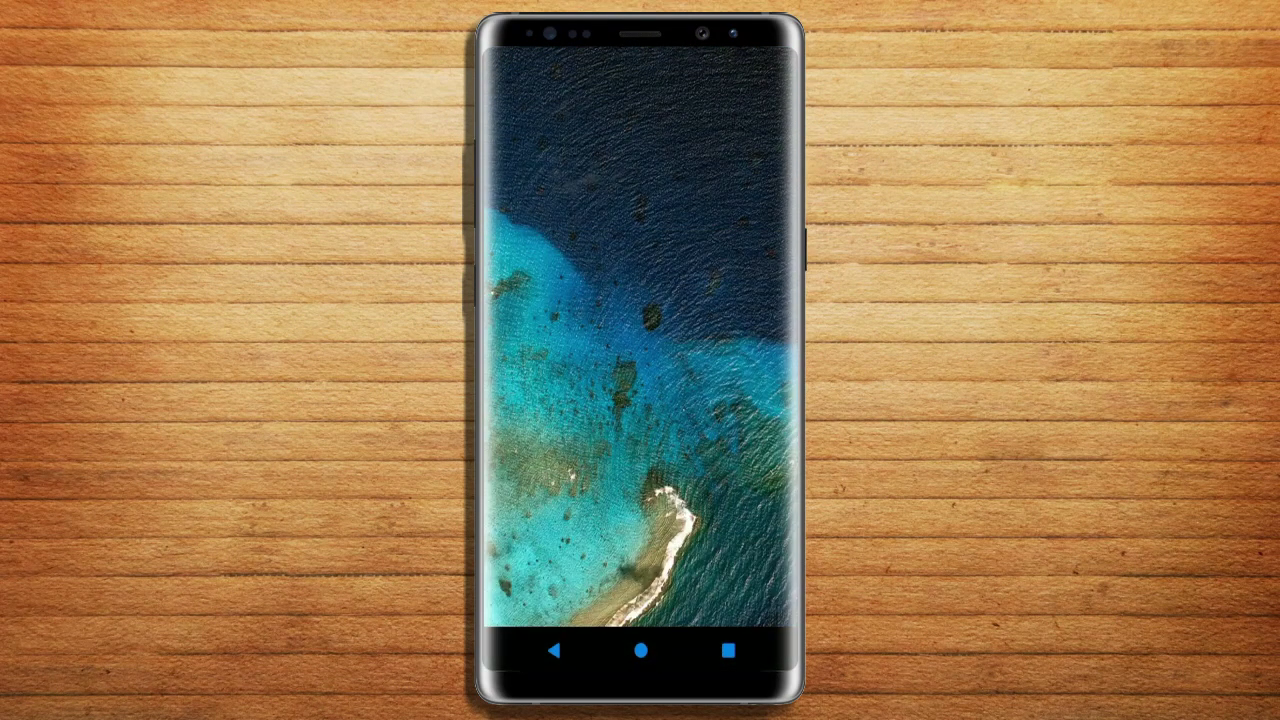